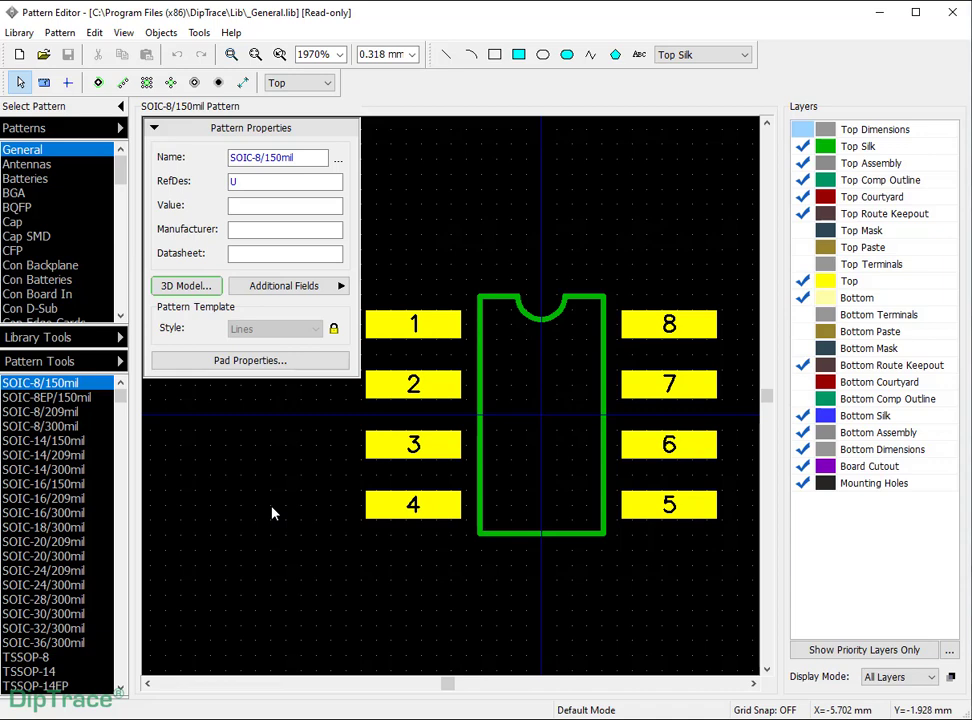
Create a new library named AD8643-EP
click(20, 57)
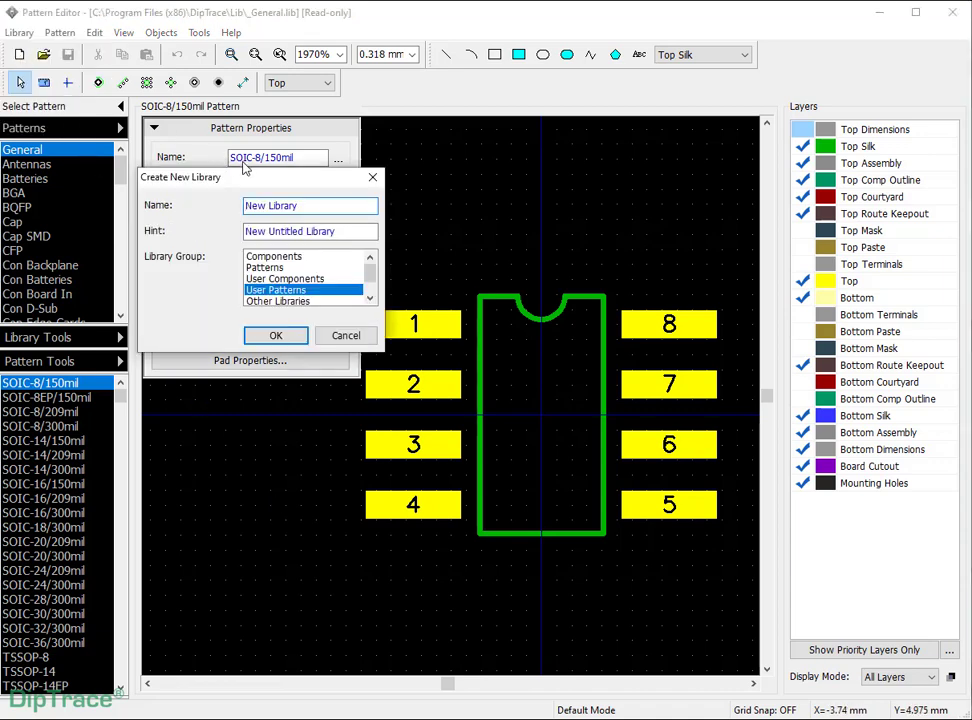
key(BackSpace)
text(AD8643-EP)
click(277, 337)
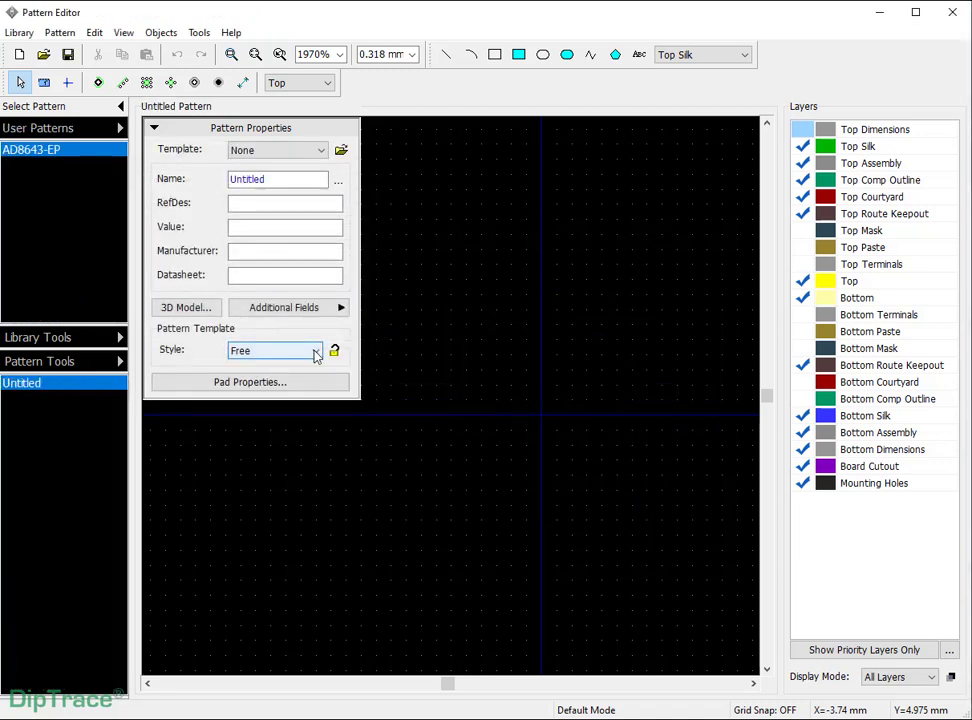
Set the pattern template style to IPC-7351 and launch the IPC-7351 Pattern Generator
click(316, 354)
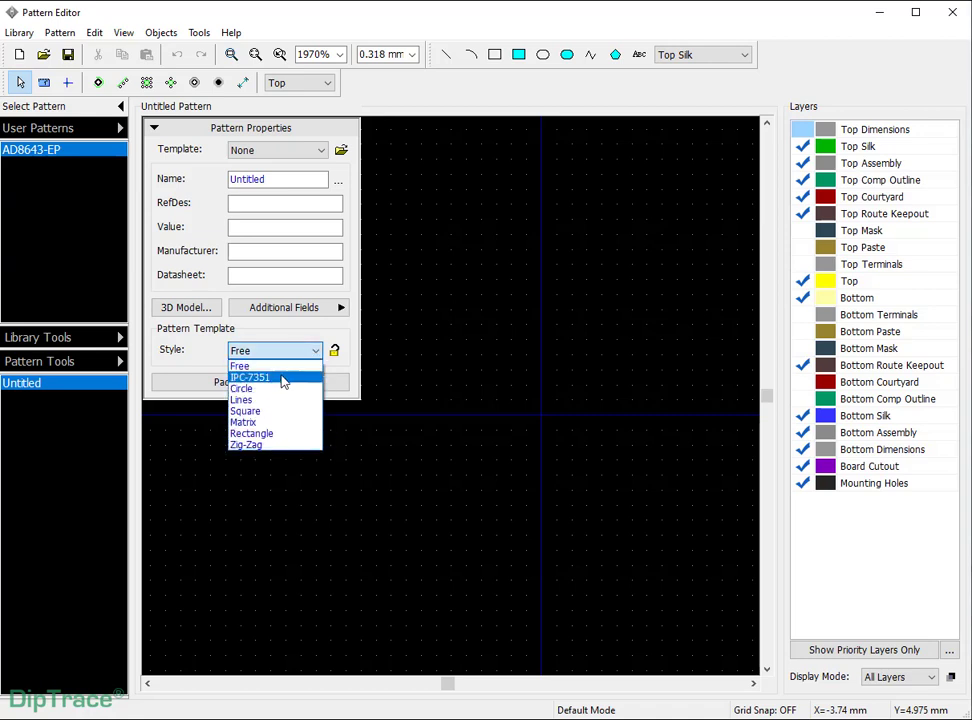
click(283, 378)
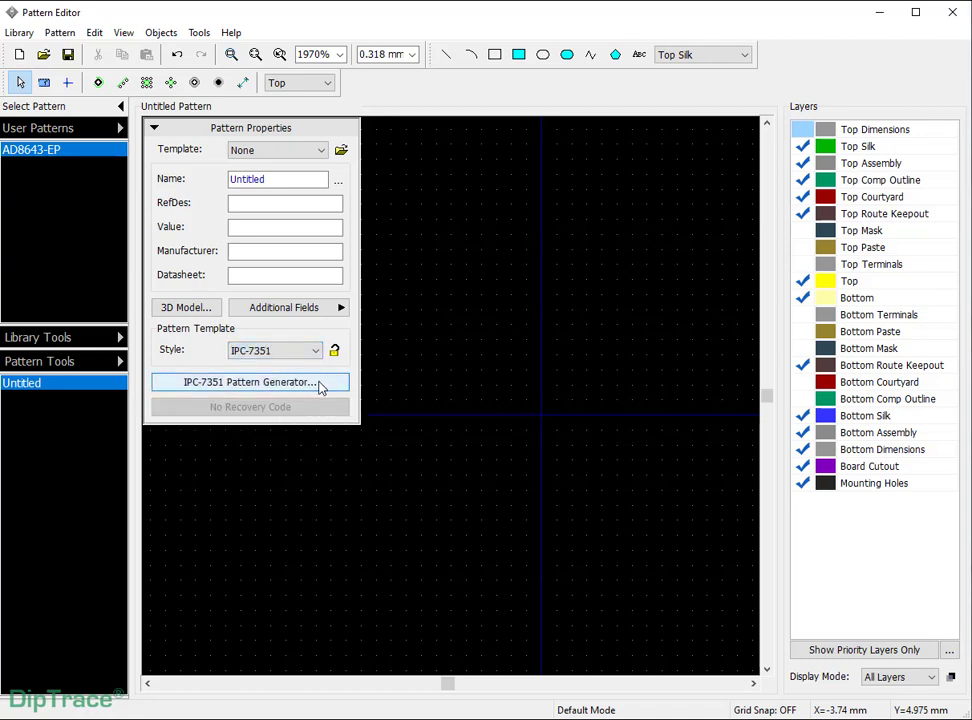
click(320, 387)
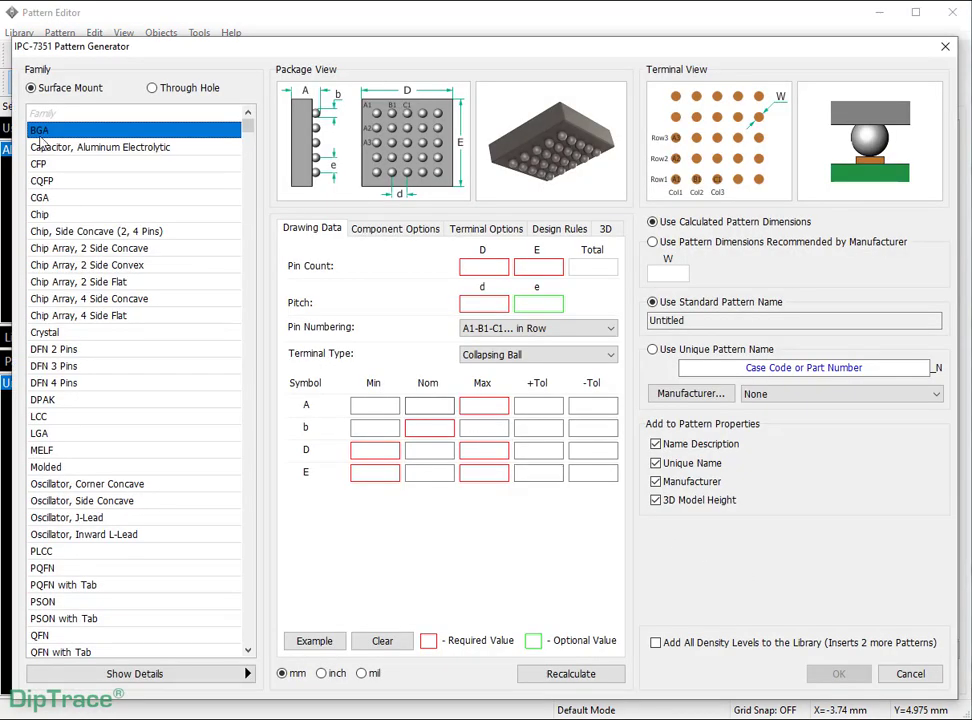
Pick the Surface Mount family SOP, SOIC in the generator's family list
click(151, 89)
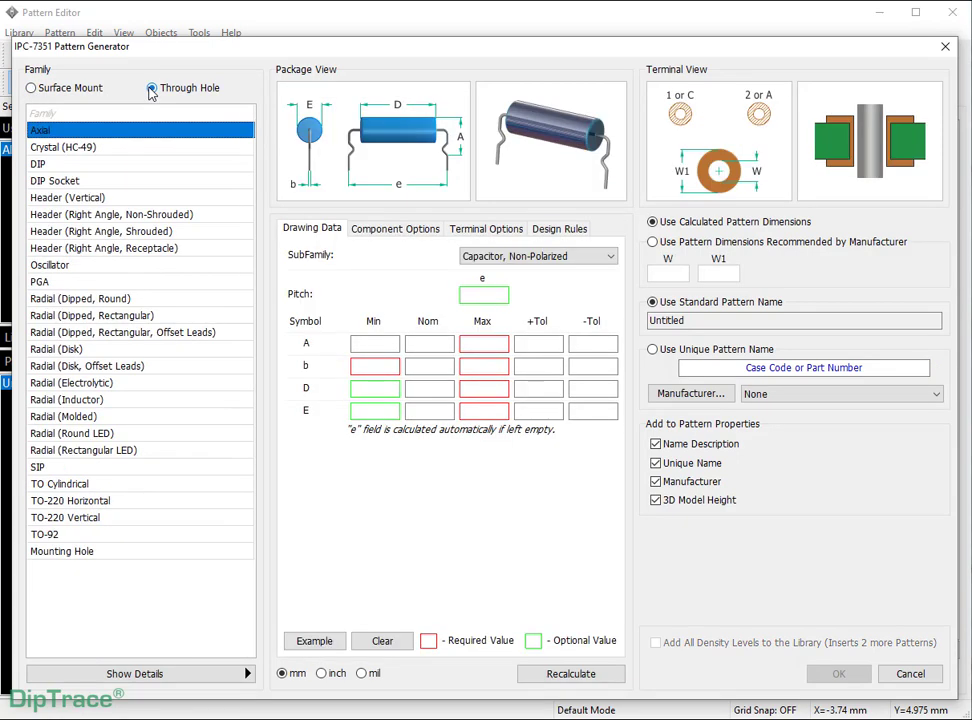
click(31, 88)
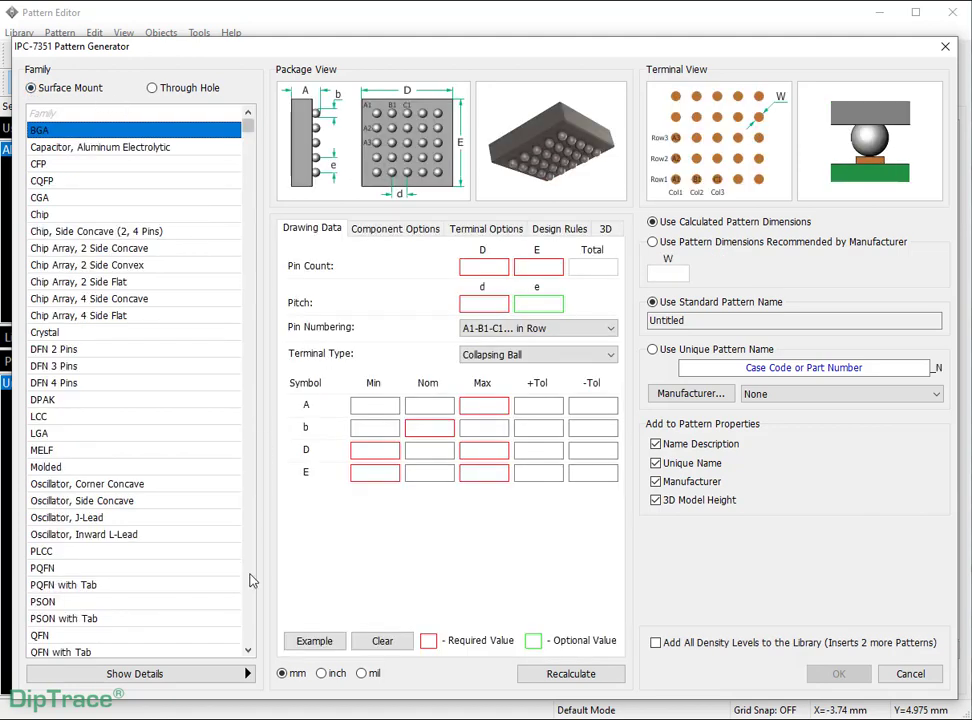
click(248, 650)
click(248, 650)
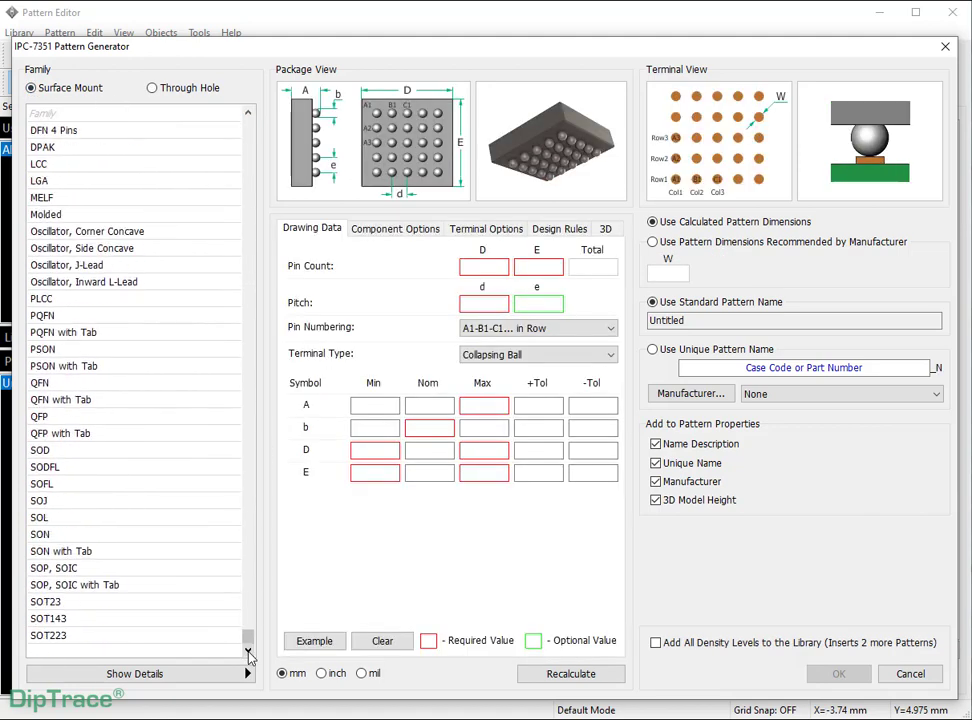
click(219, 569)
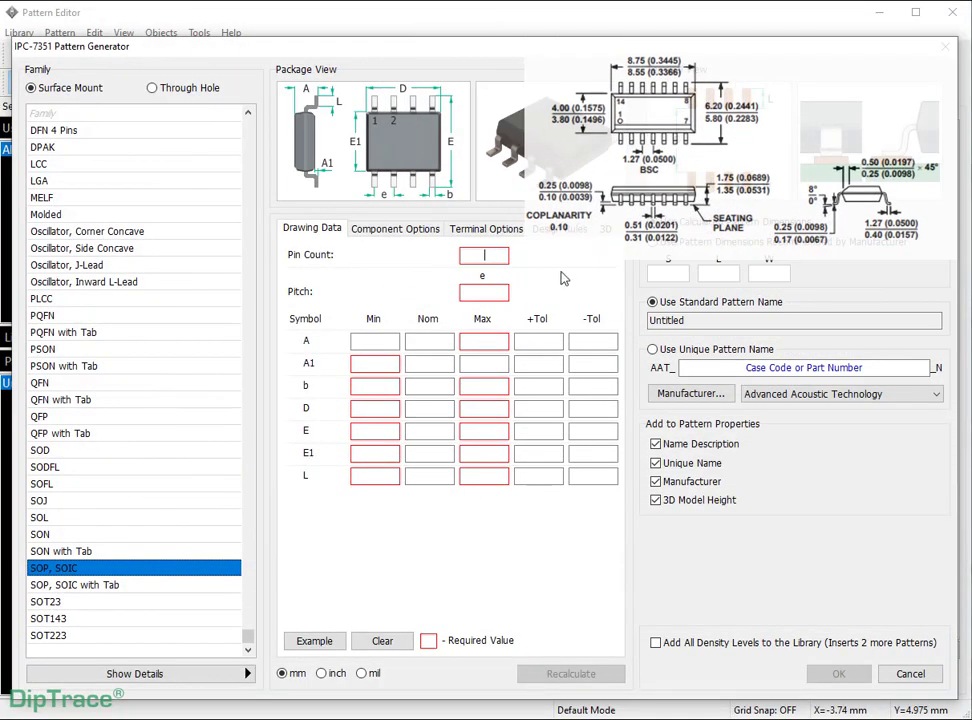
Enter Pin Count 14, Pitch 1.27, and the first dimension values 1.75 and 0.1
text(14)
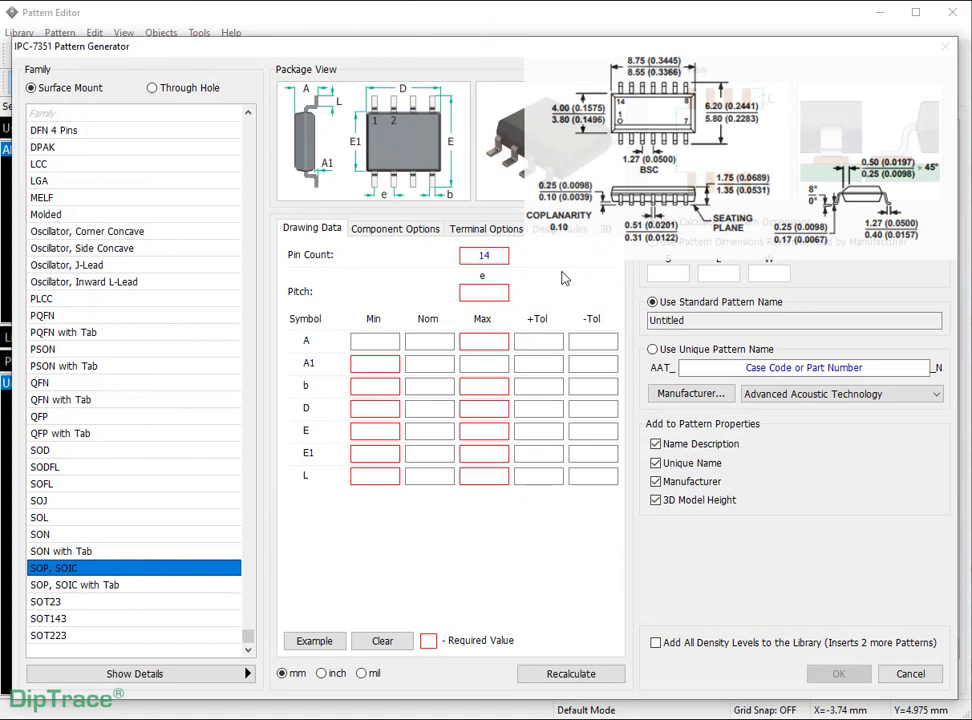
key(Tab)
text(1.27)
key(Tab)
key(Tab)
key(Tab)
text(1.75)
key(Tab)
Enter the remaining dimension values 0.31, 0.51, 8.55 and 8, then recalculate the footprint
key(Tab)
key(Tab)
text(0.1)
key(Tab)
key(Tab)
key(Tab)
key(Tab)
key(Tab)
text(0.31)
key(Tab)
key(Tab)
text(0.51)
key(Tab)
key(Tab)
key(Tab)
text(8.55)
key(Tab)
key(Tab)
text(8)
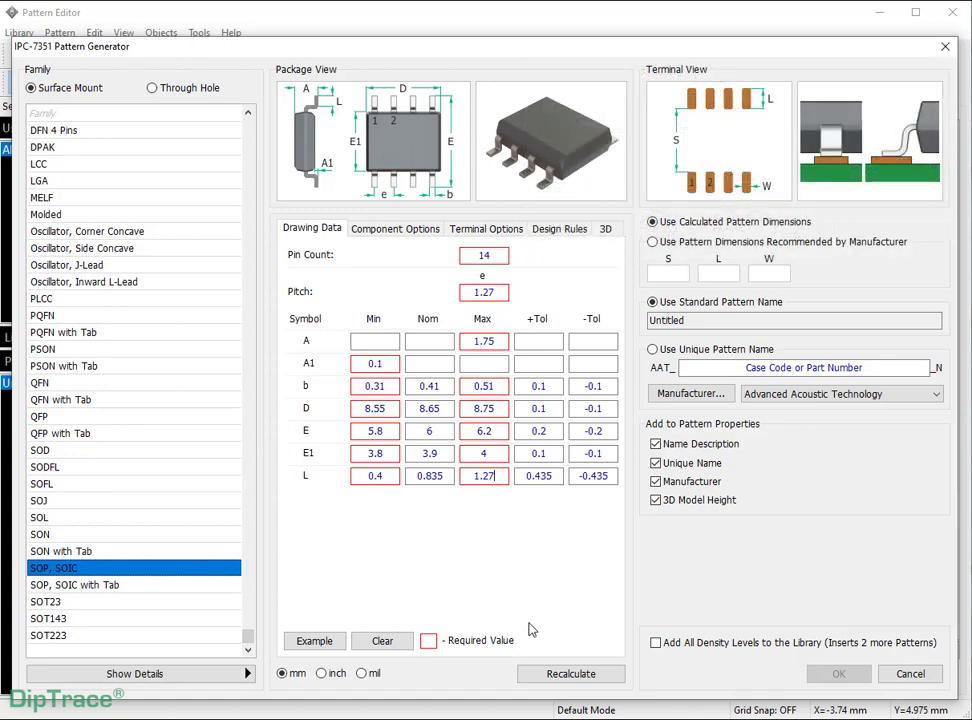
click(571, 676)
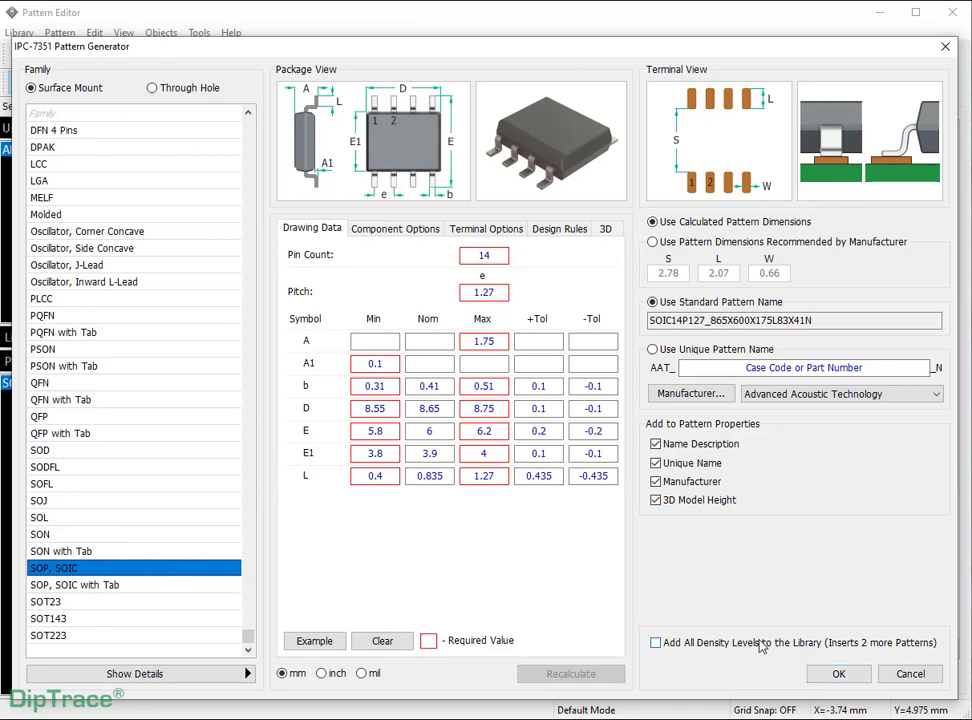
In Component Options, keep pin 1 orientation unchanged and Center as the pattern origin
click(419, 233)
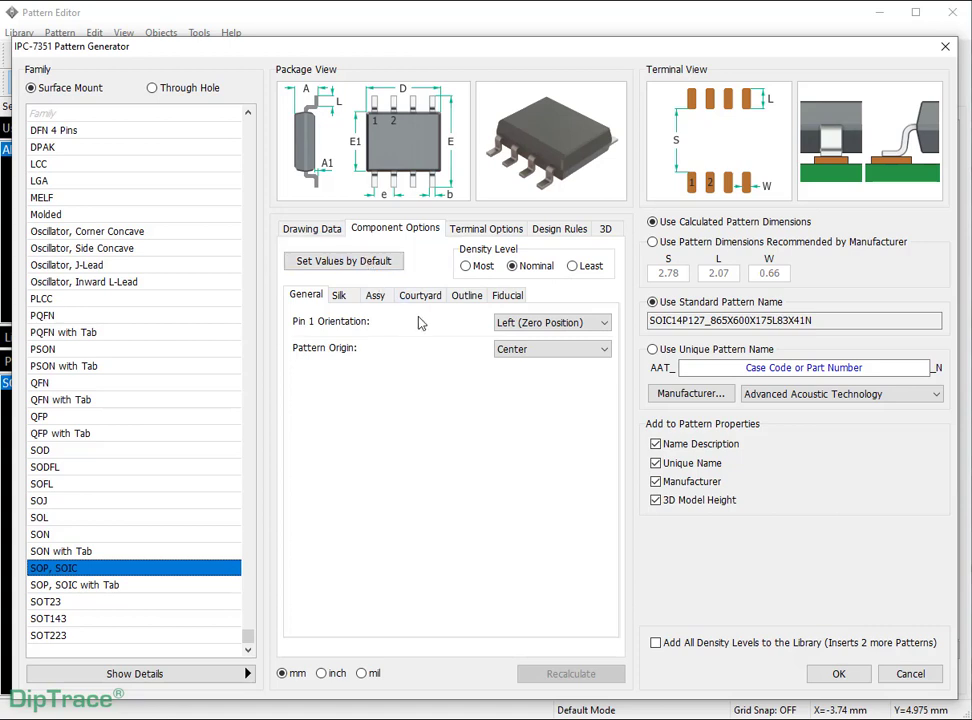
click(603, 326)
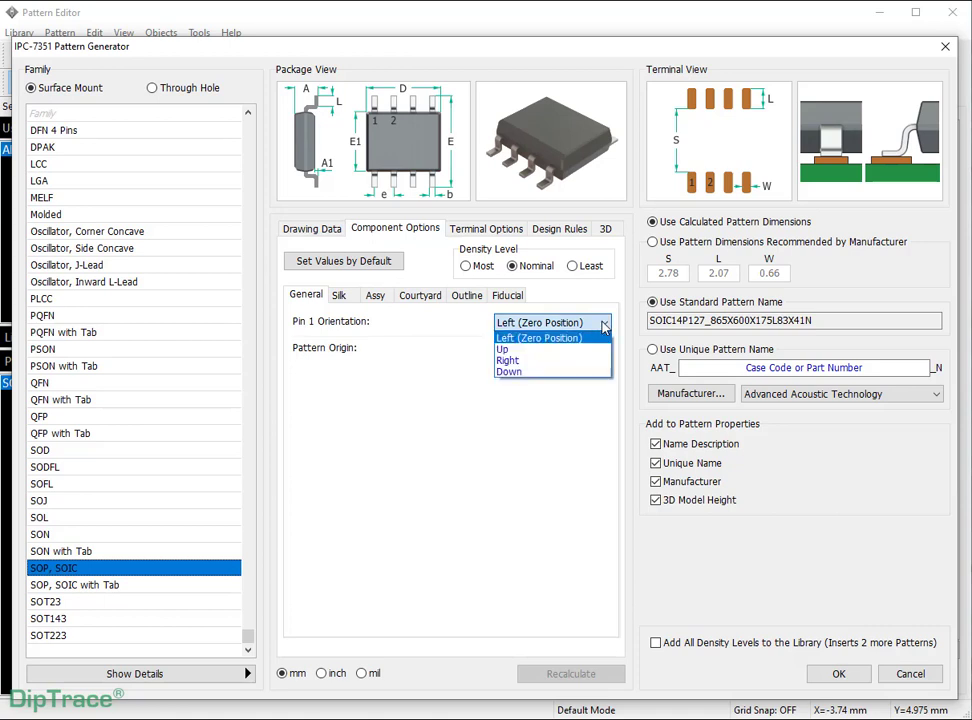
click(603, 326)
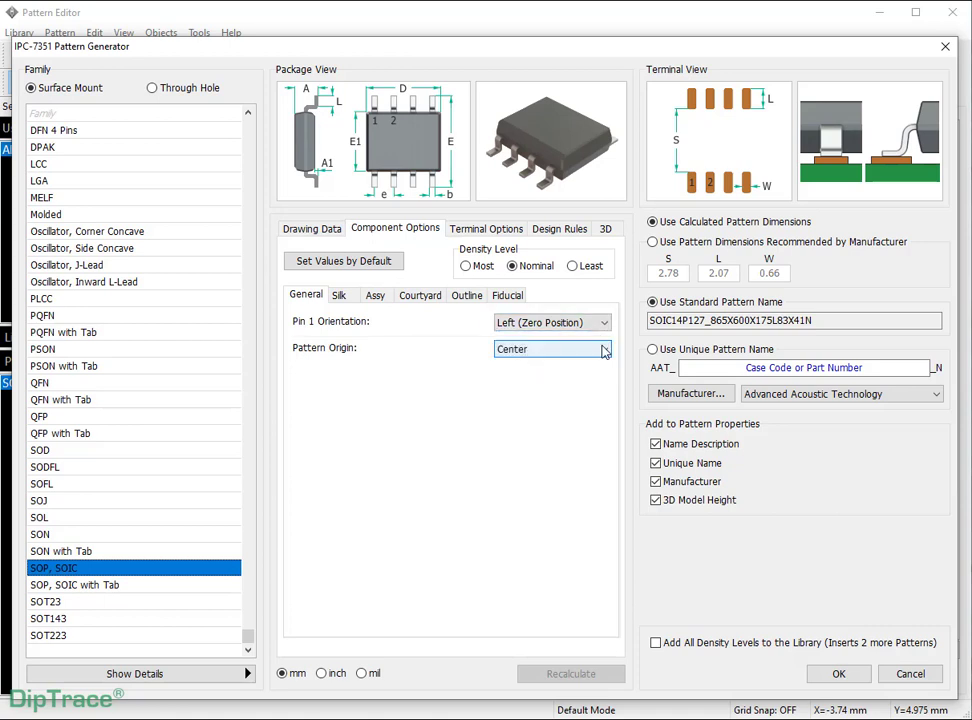
click(603, 349)
click(603, 349)
Review the Silk, Assy, Courtyard, Outline and Fiducial settings without changing them
click(340, 296)
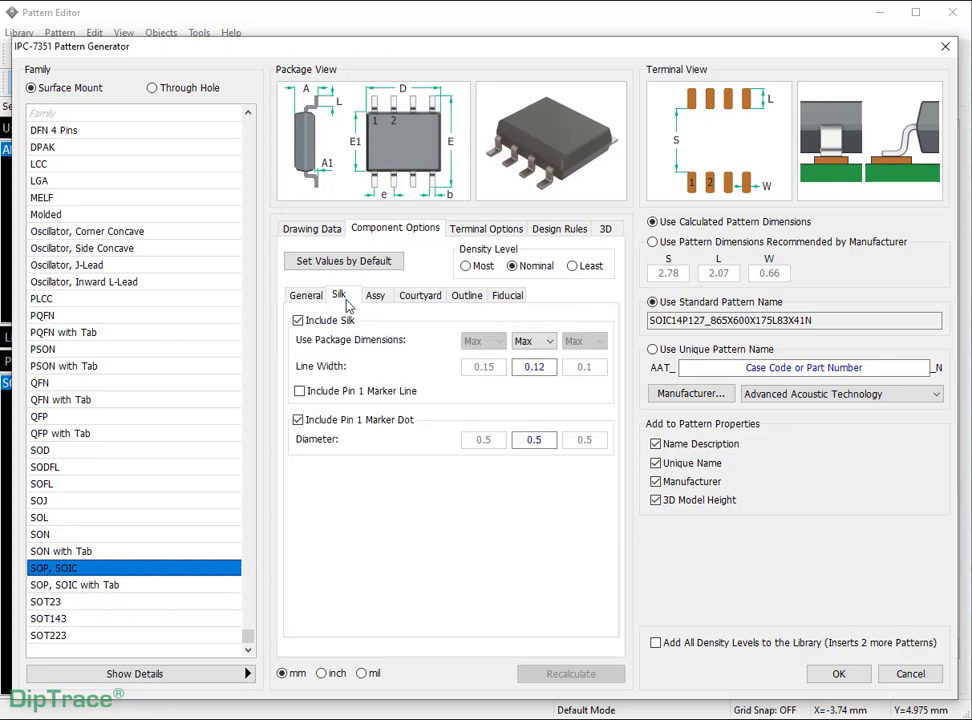
click(375, 298)
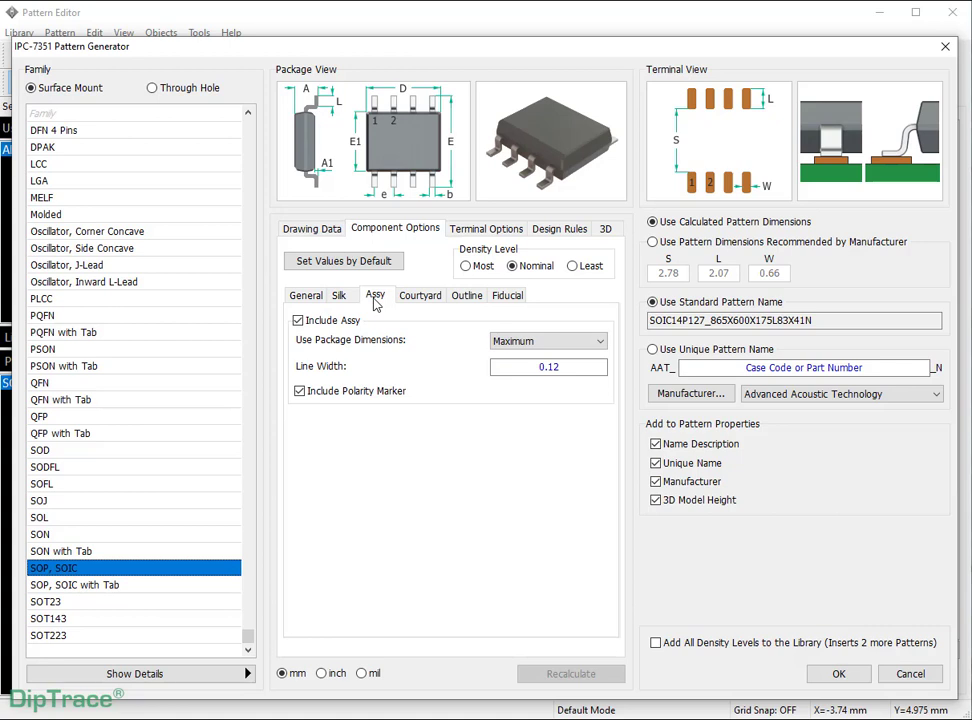
click(412, 297)
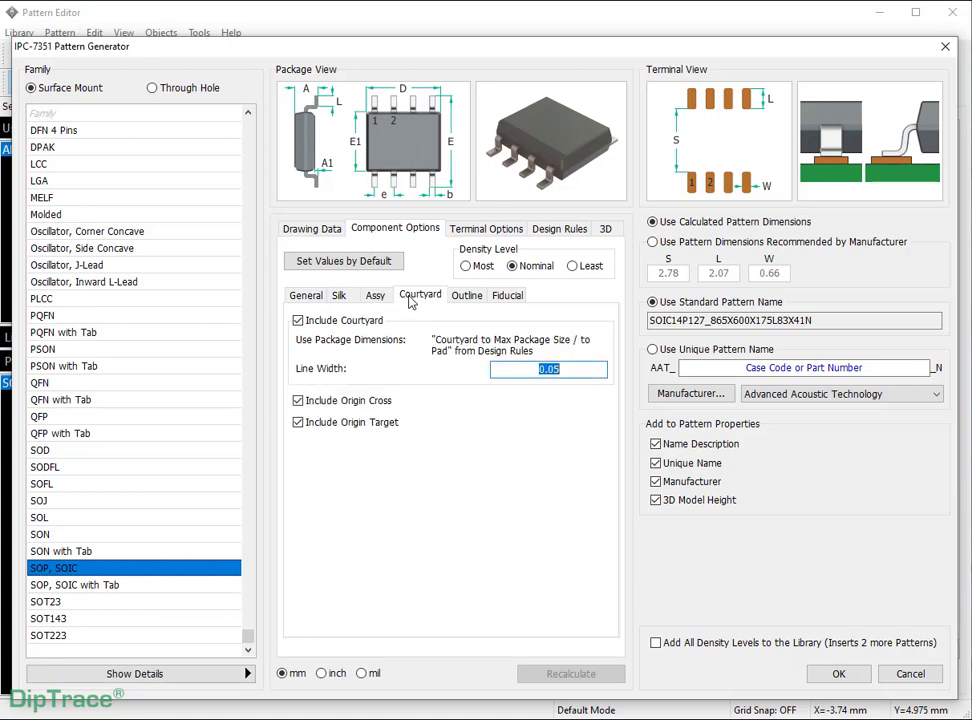
click(465, 297)
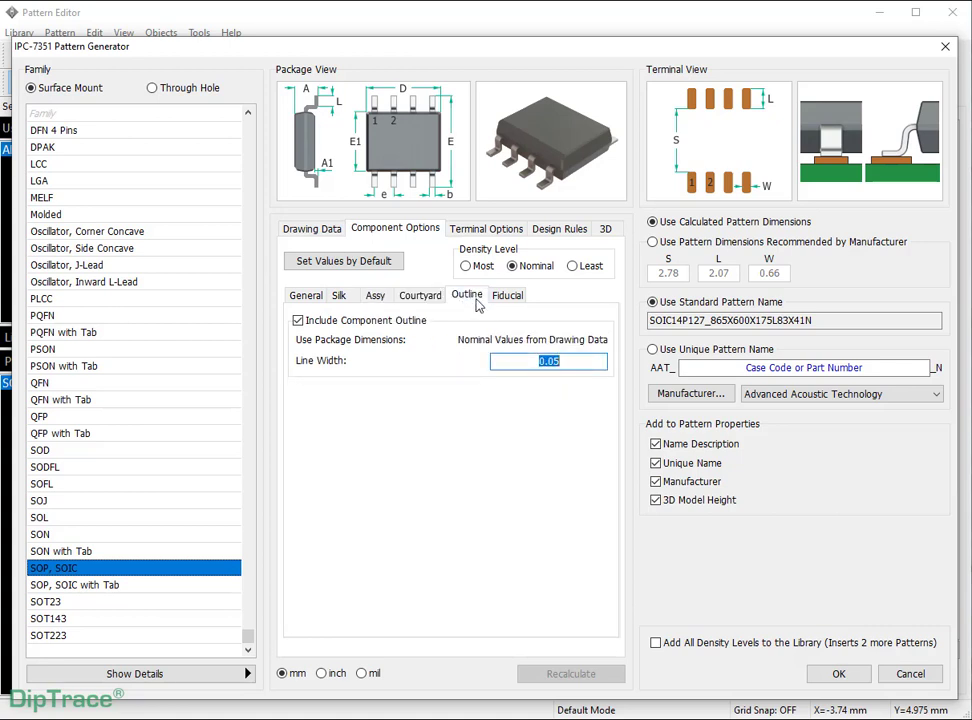
click(507, 297)
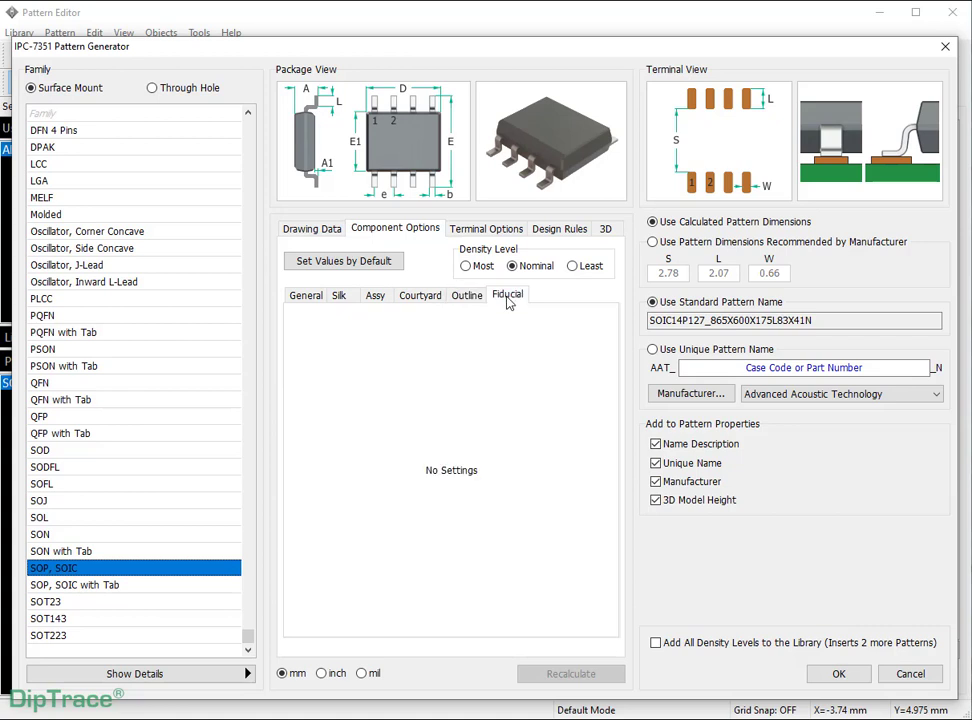
Keep the rounded rectangle pad shape and check solder mask and paste mask settings
click(488, 233)
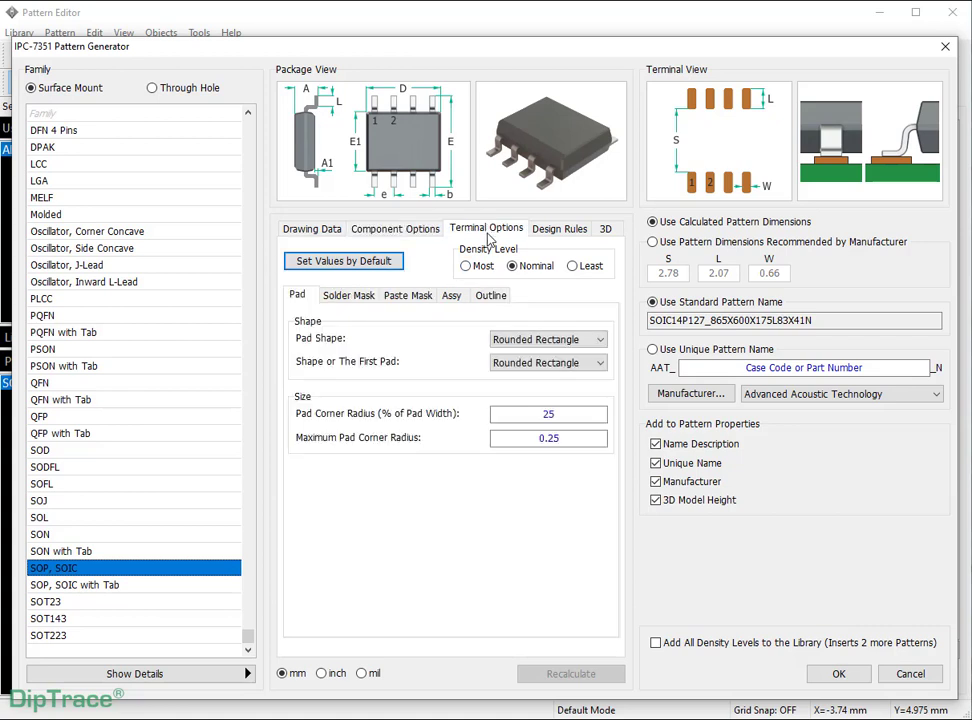
click(599, 342)
click(599, 342)
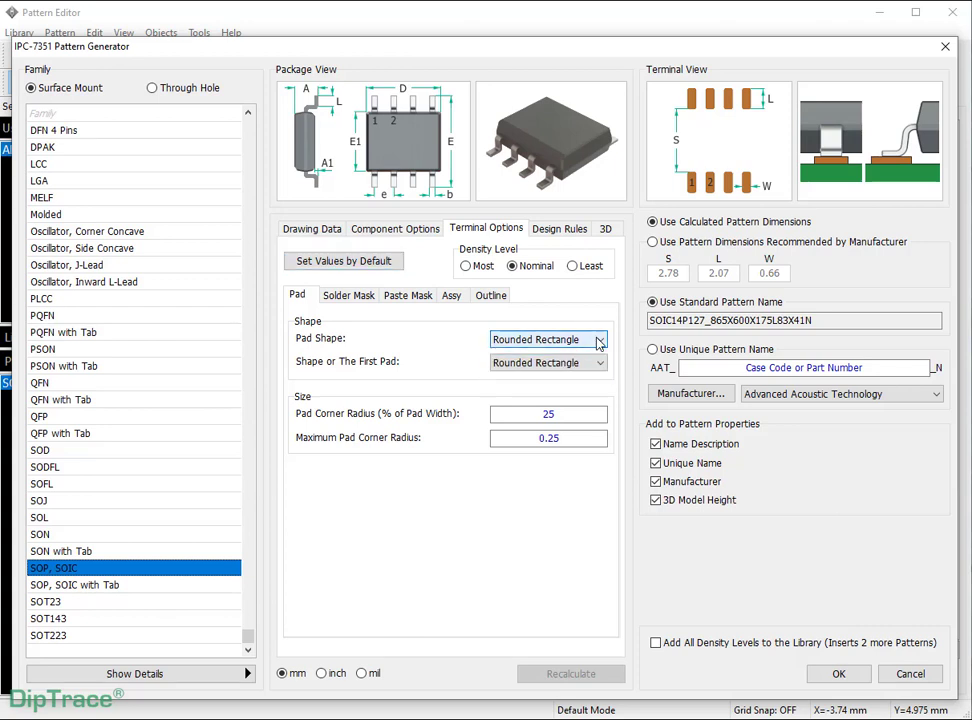
click(354, 297)
click(412, 297)
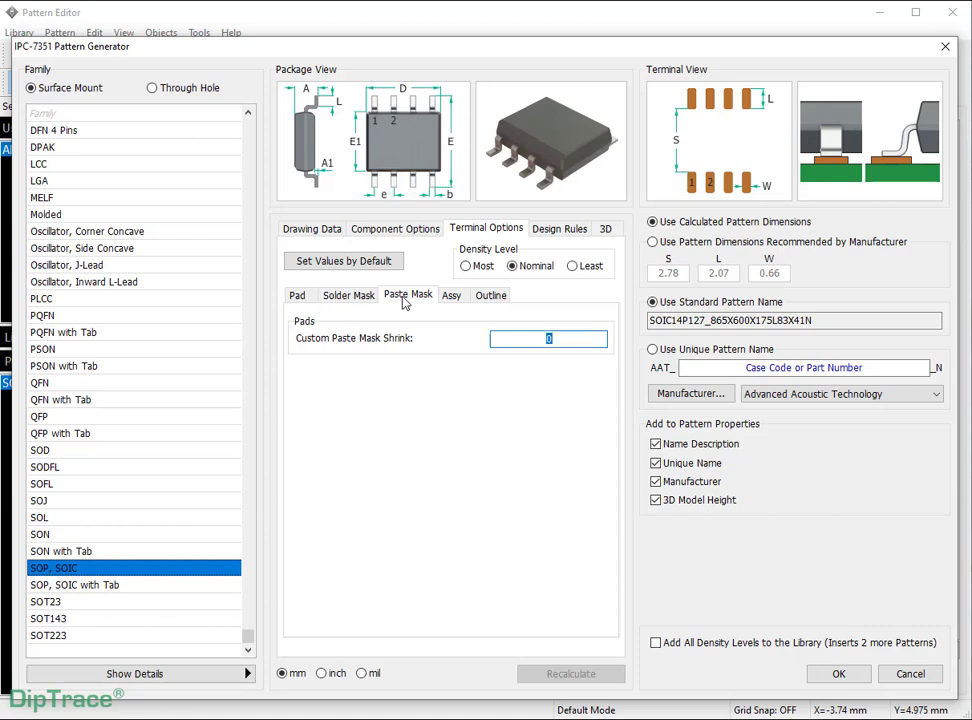
Keep assembly pads hidden, then review outline, clearance rules and 3D colour options
click(448, 298)
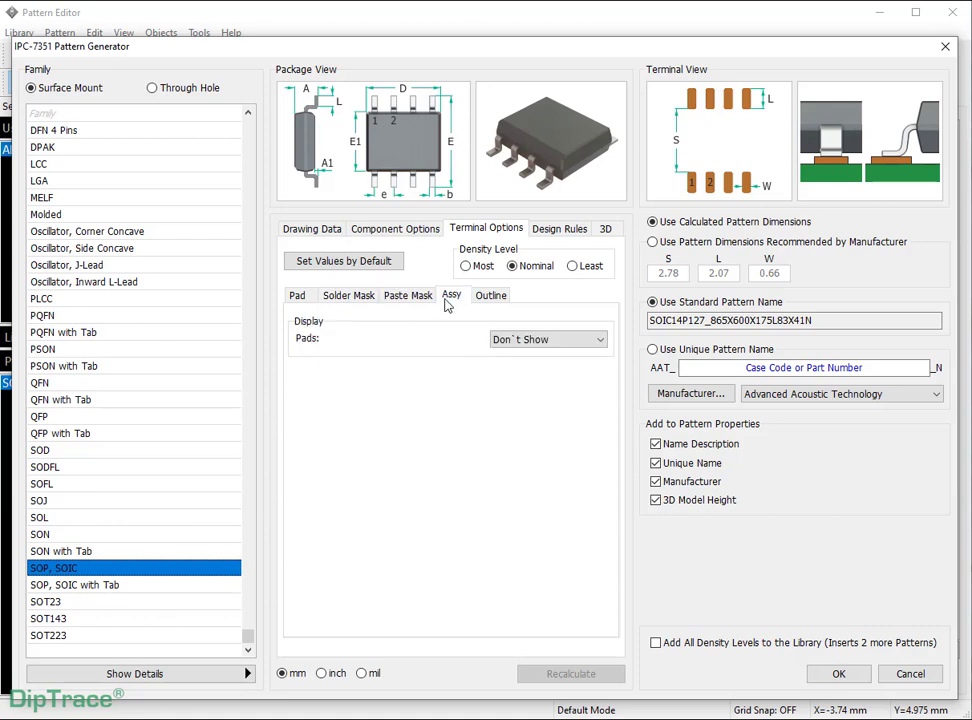
click(598, 343)
click(600, 343)
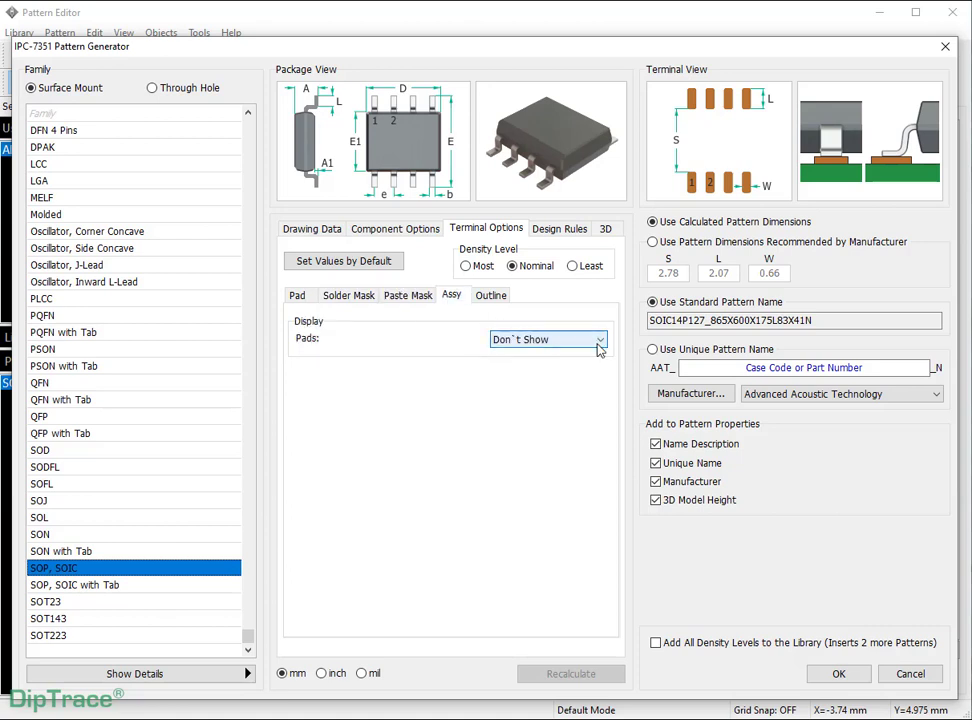
click(488, 302)
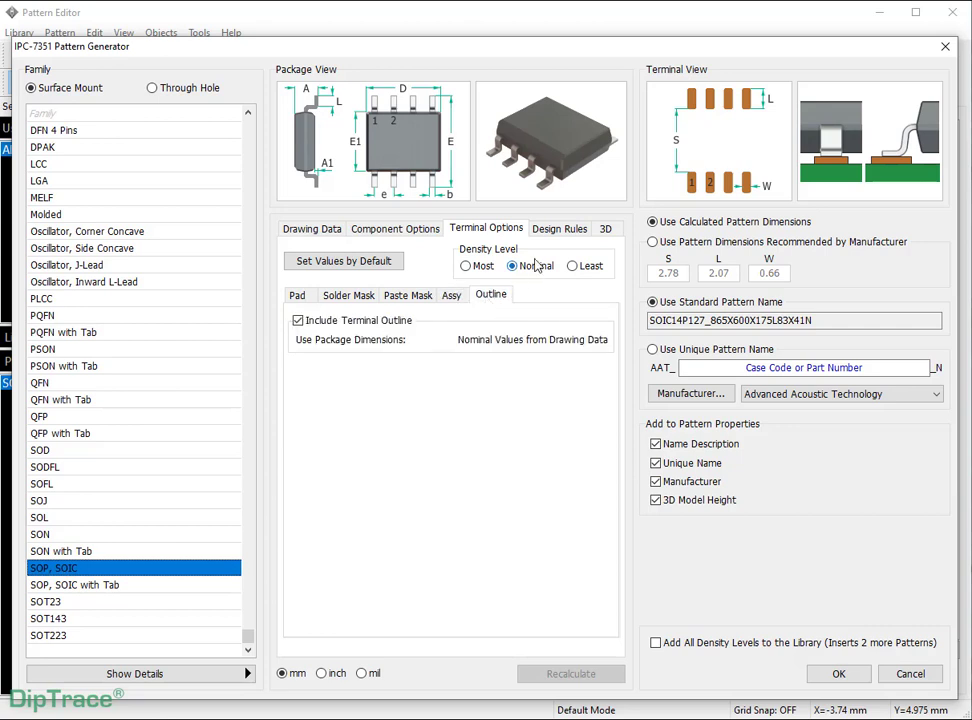
click(556, 230)
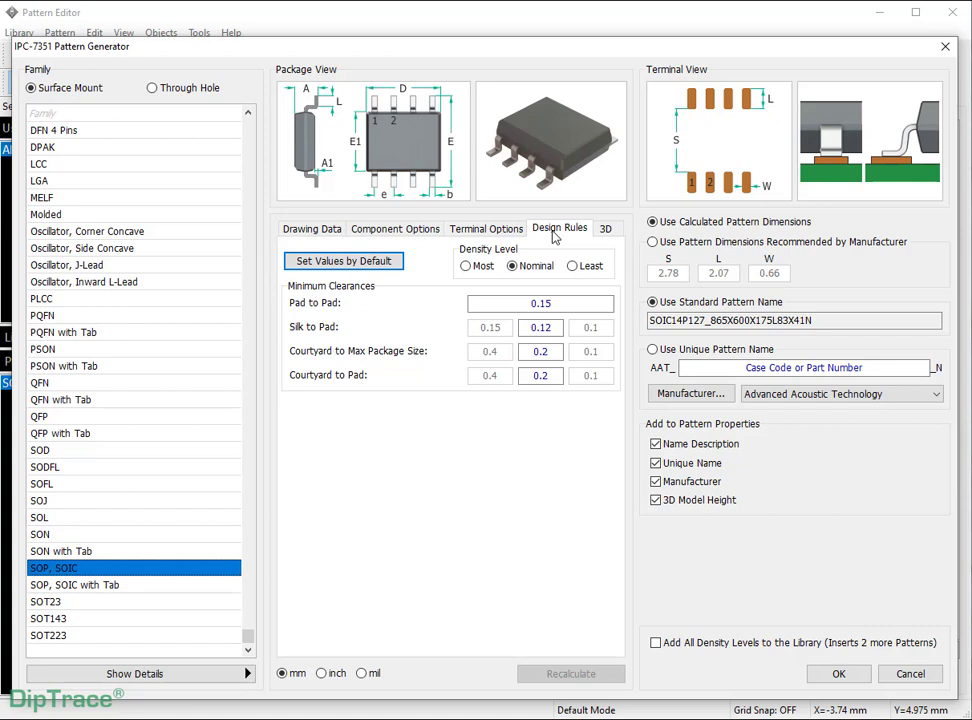
click(606, 232)
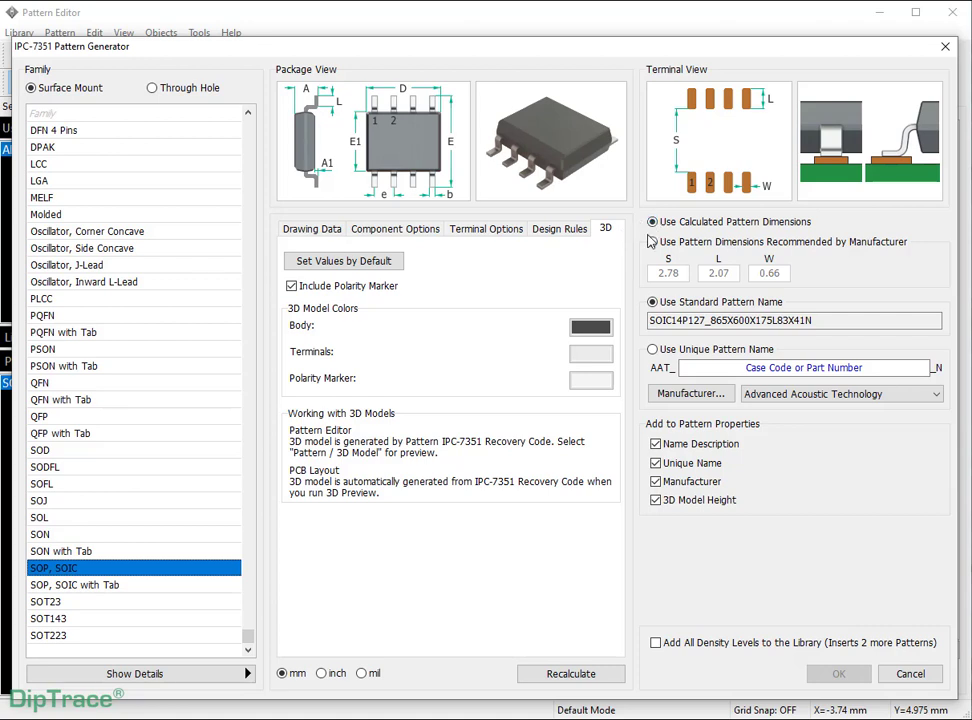
Keep calculated pad dimensions and set a unique pattern name with part number 8643
click(652, 243)
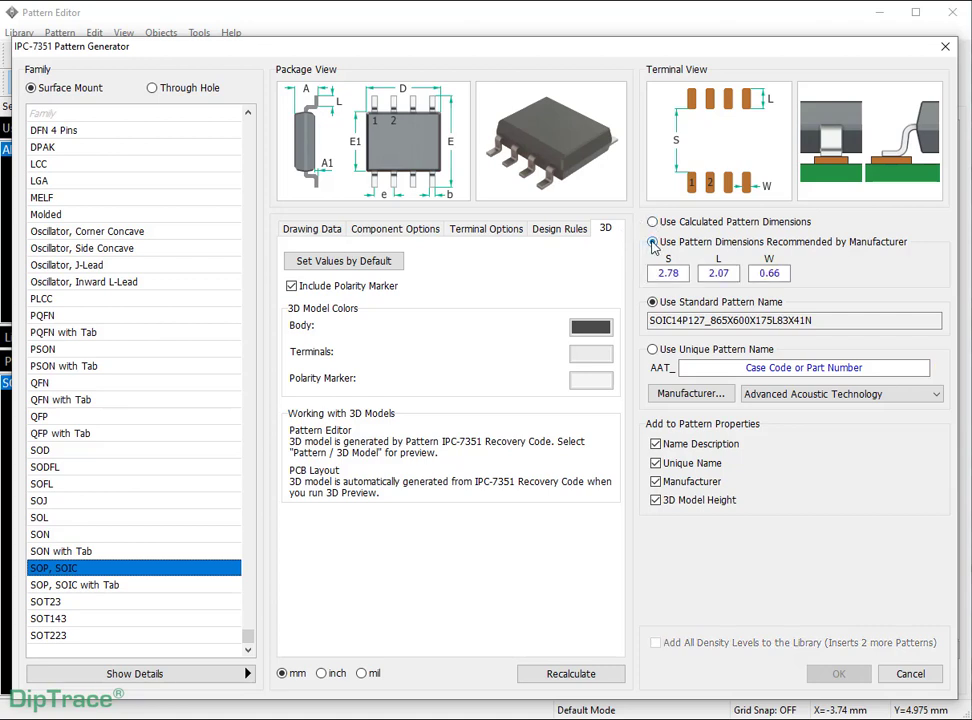
click(652, 221)
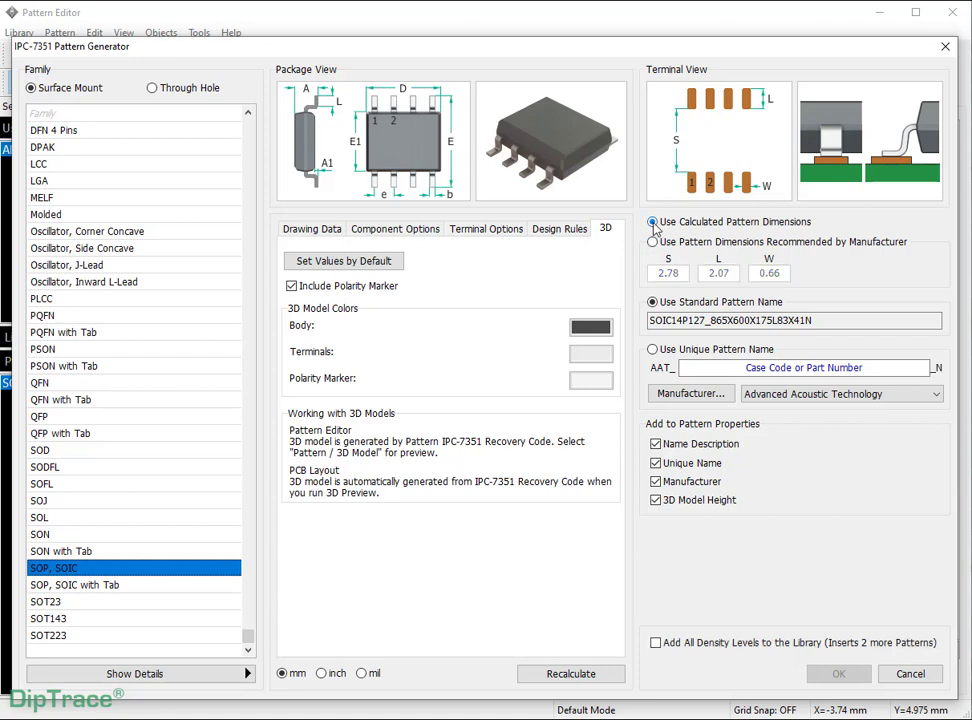
click(652, 349)
drag(720, 368, 875, 368)
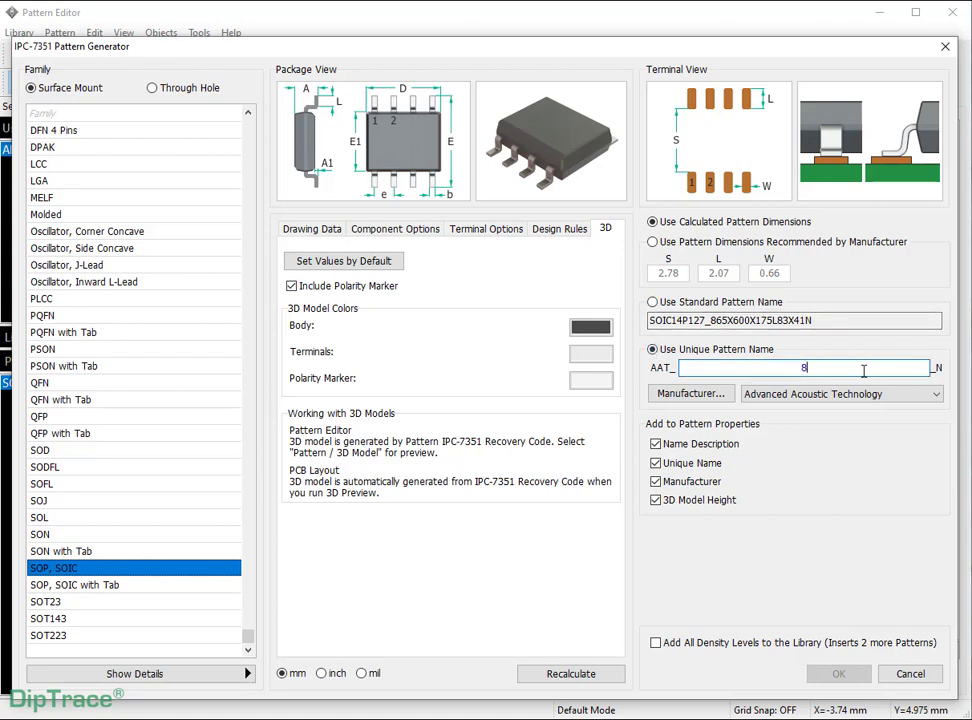
text(643)
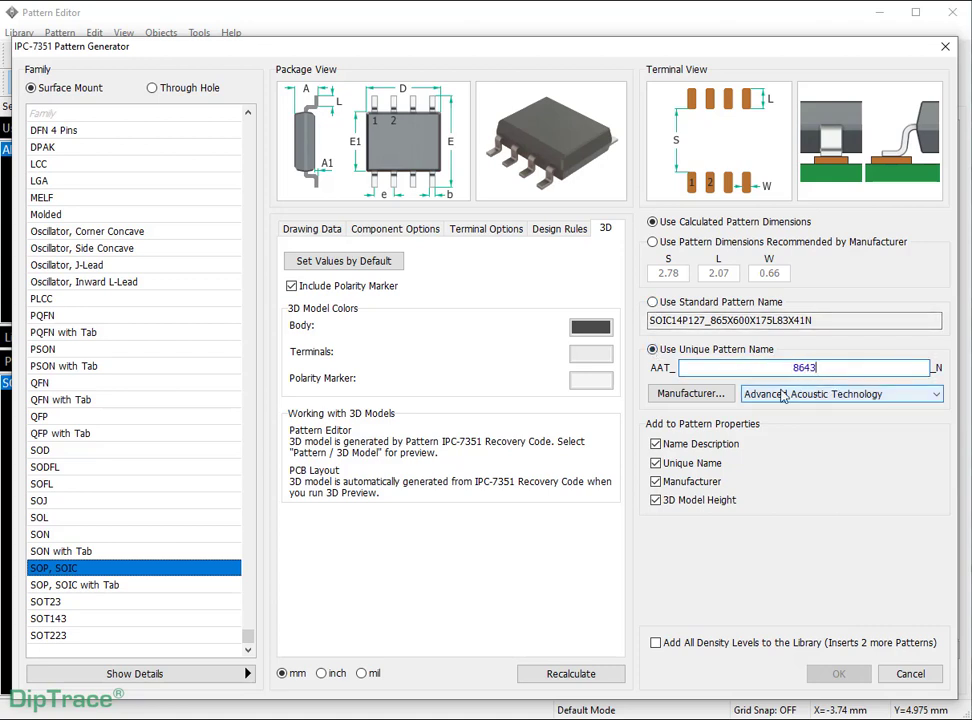
Choose Analog Devices as manufacturer, leaving the manufacturer list unchanged
click(935, 394)
click(936, 566)
drag(936, 566, 936, 566)
click(785, 511)
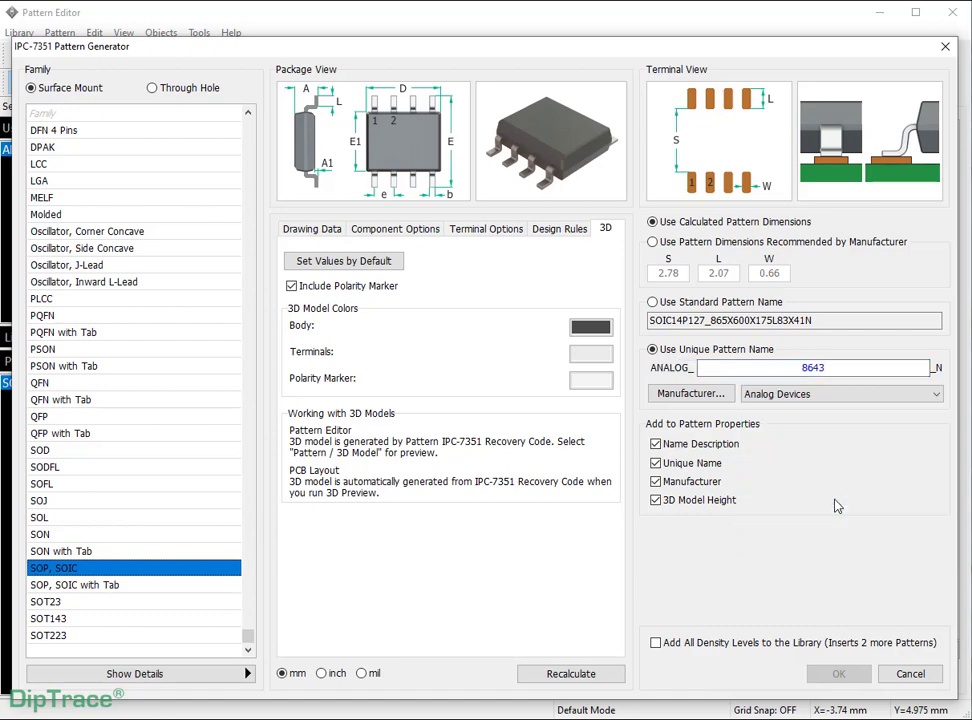
click(685, 393)
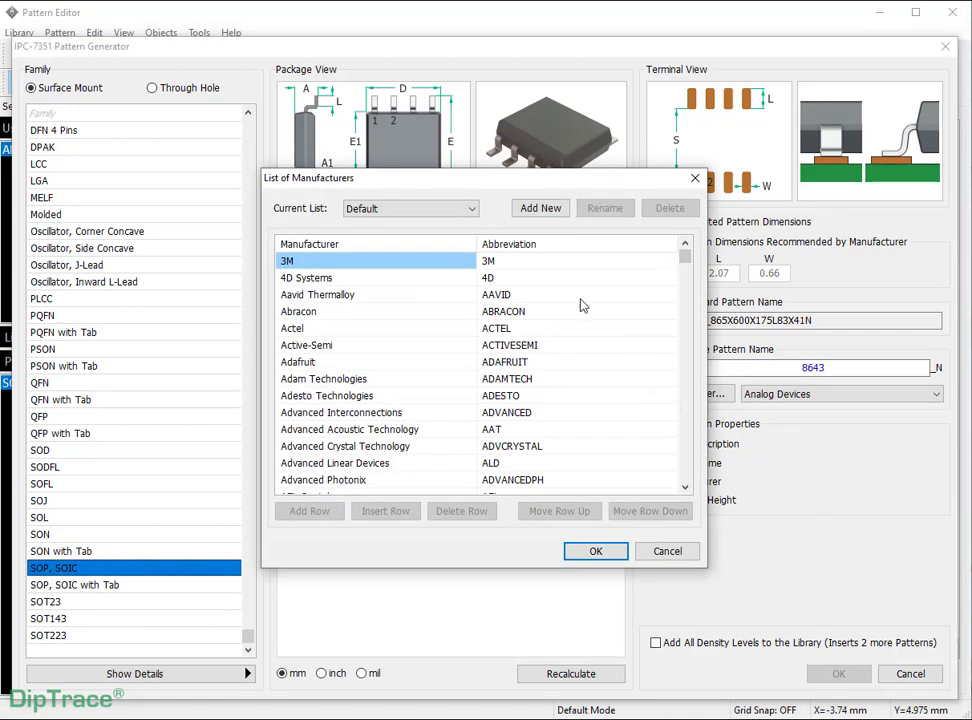
click(540, 208)
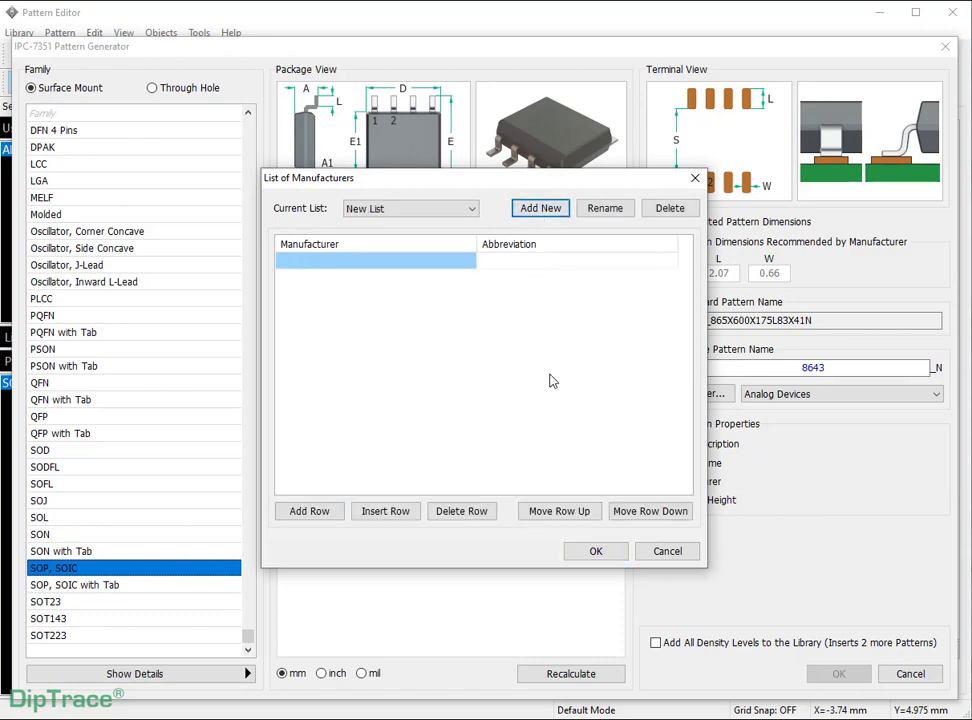
click(668, 552)
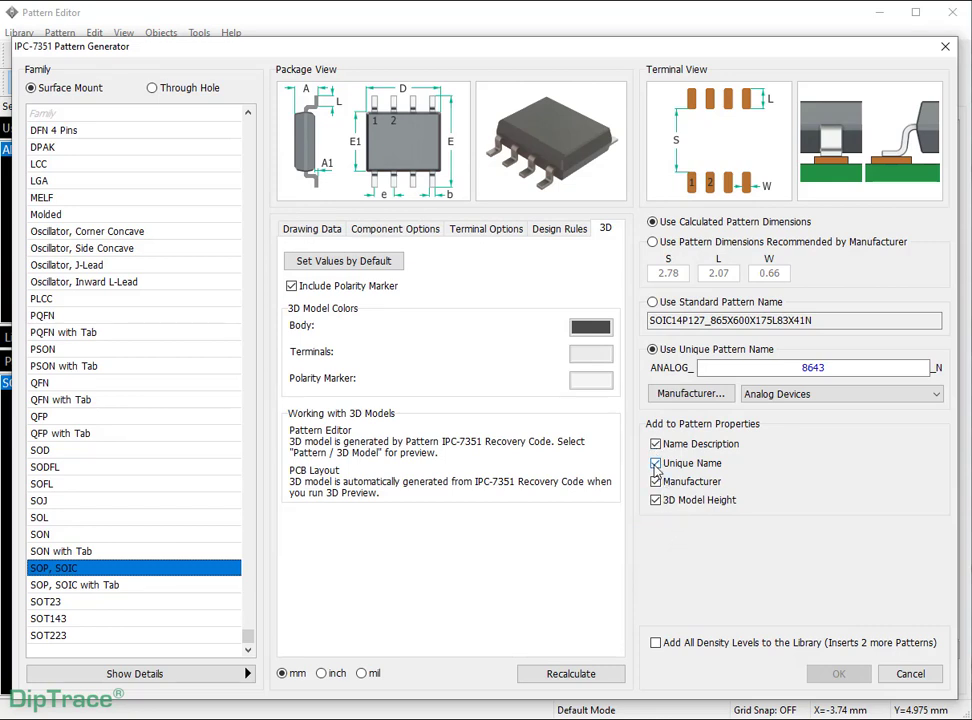
Include the 3D model height, recalculate, and generate ANALOG_8643_N into the library
key(Escape)
click(338, 164)
click(656, 500)
click(580, 676)
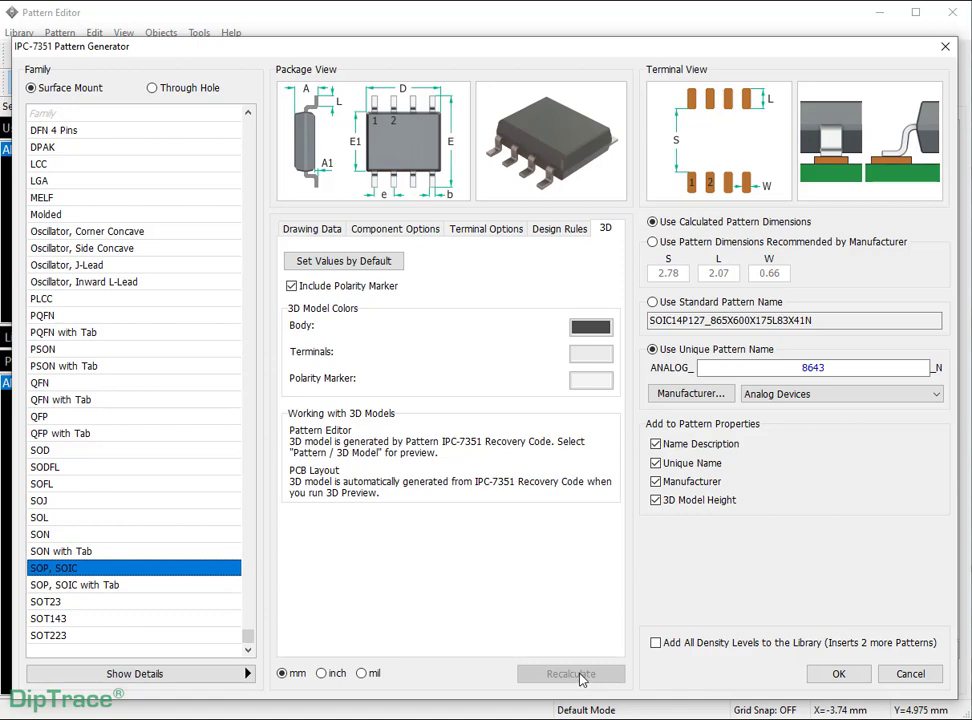
click(838, 673)
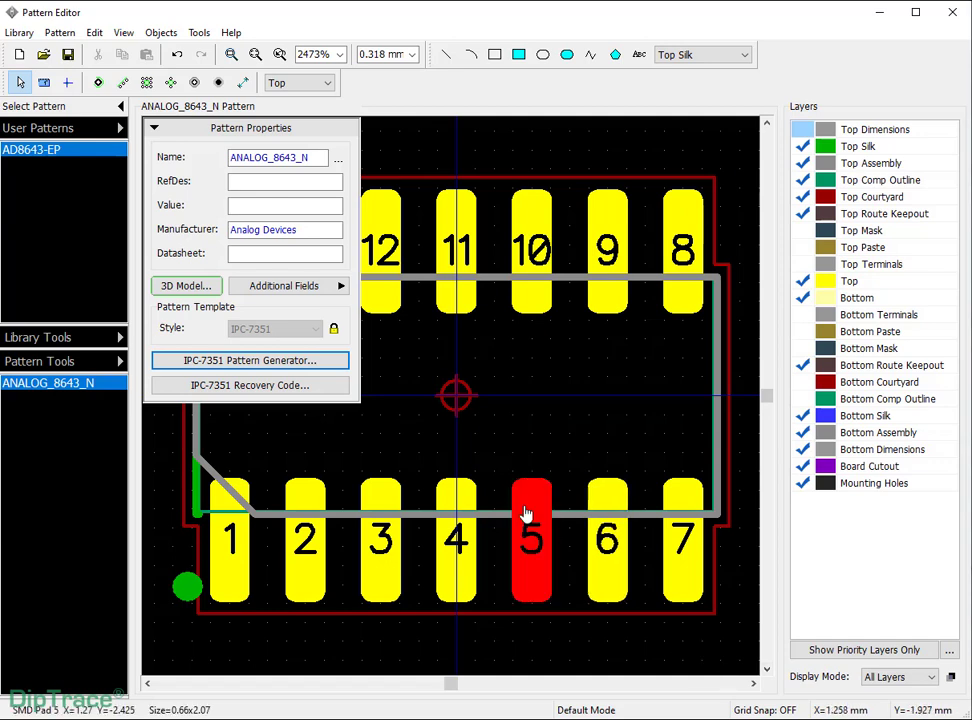
Open the 3D preview of the 14-lead SOIC package and tilt it sideways
click(188, 286)
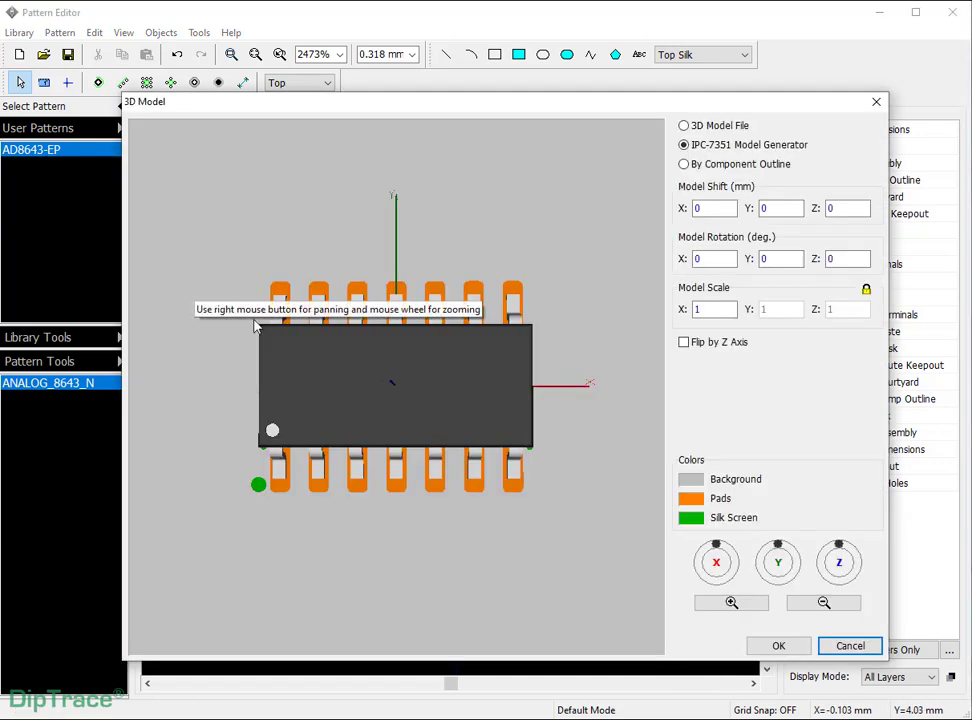
mouse_move(393, 562)
mouse_down()
mouse_move(398, 484)
mouse_move(400, 560)
mouse_up()
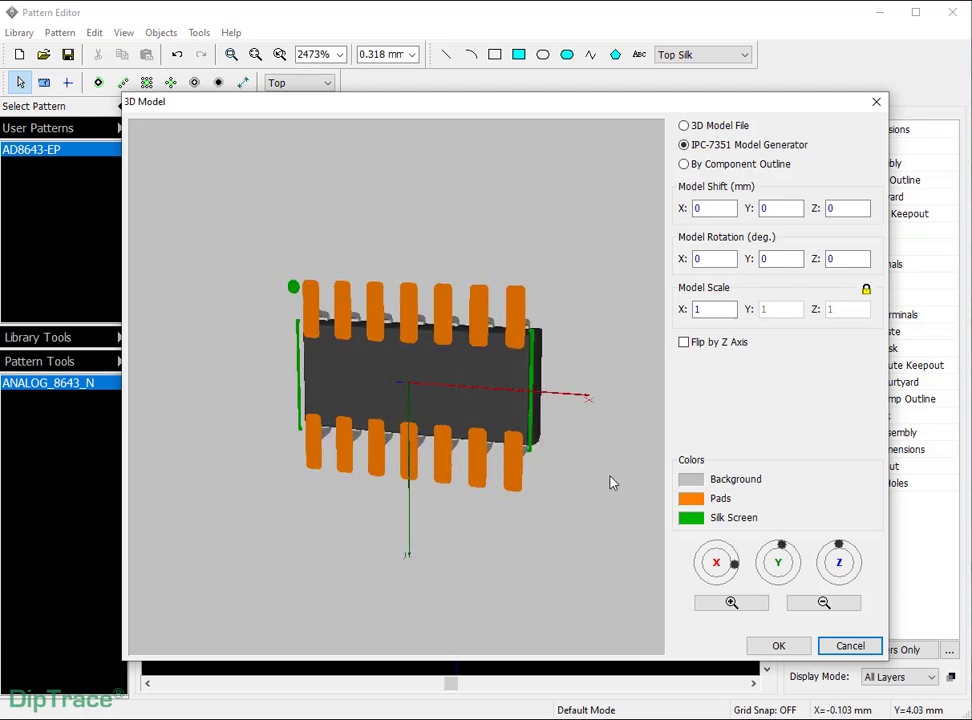